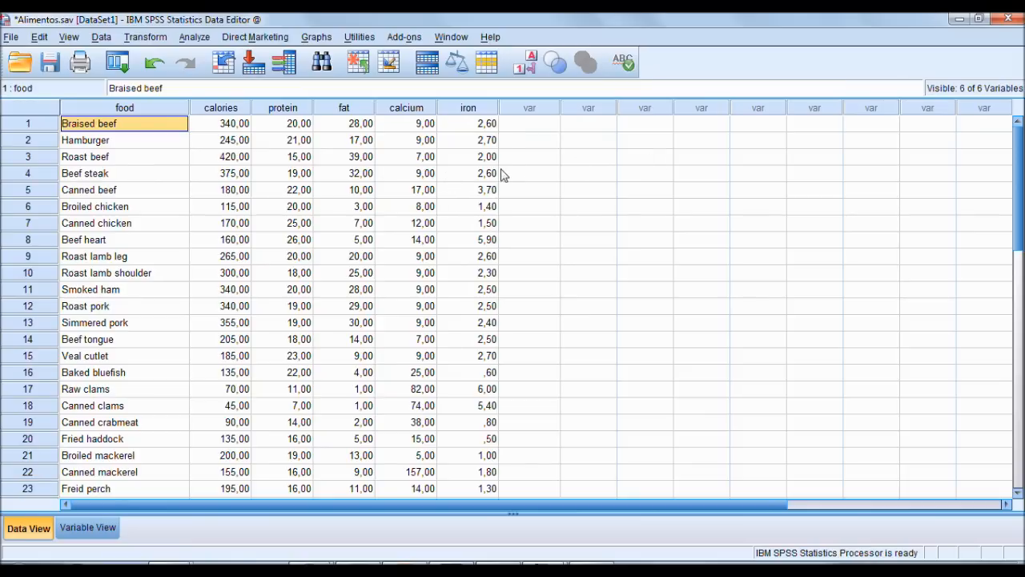
Step: Start a Hierarchical Cluster Analysis and label the cases by the food variable
mouse_move(1016, 164)
left_mouse_down()
mouse_move(1015, 201)
mouse_move(1018, 165)
left_mouse_up()
left_click(196, 40)
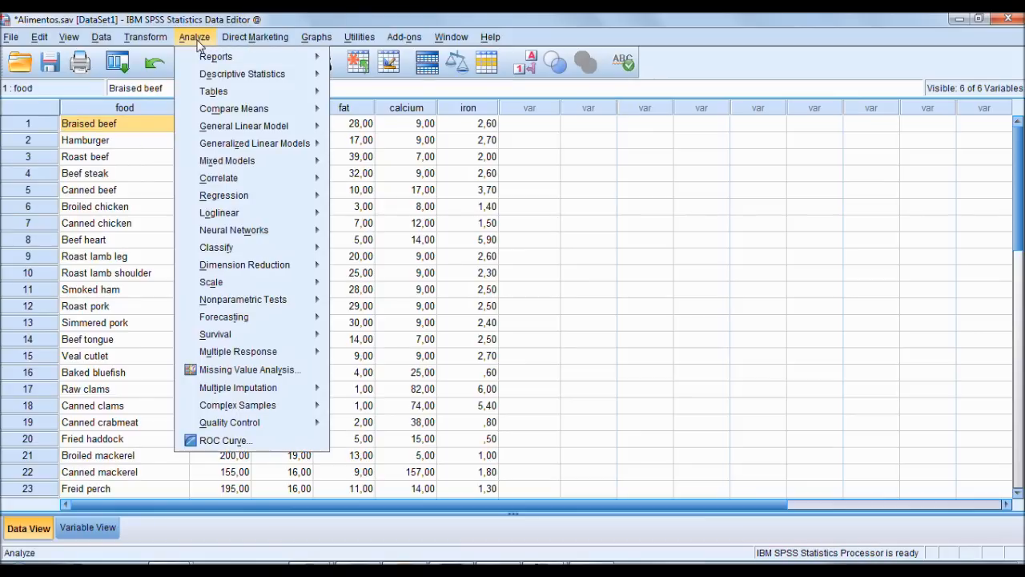
mouse_move(290, 251)
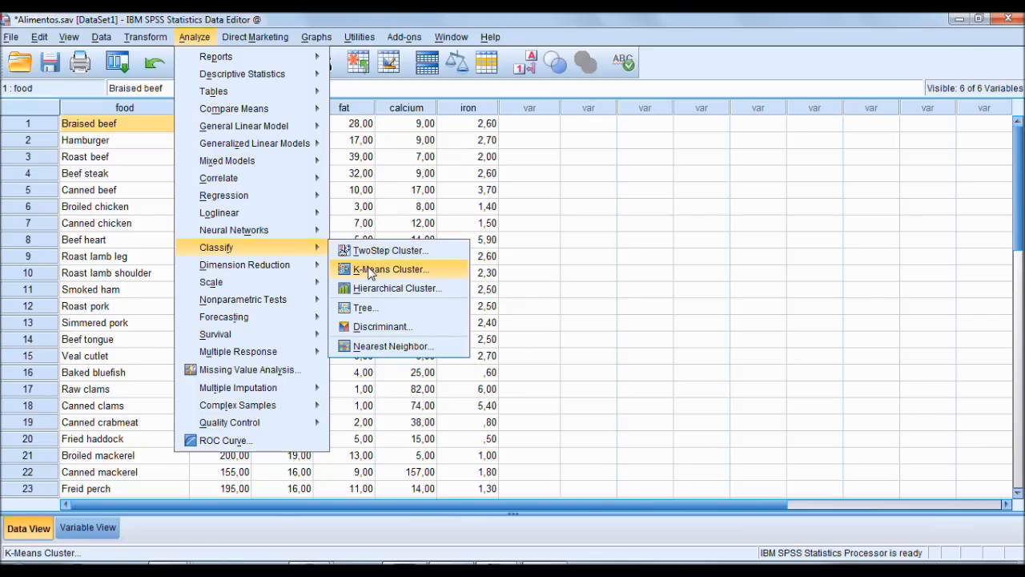
left_click(409, 294)
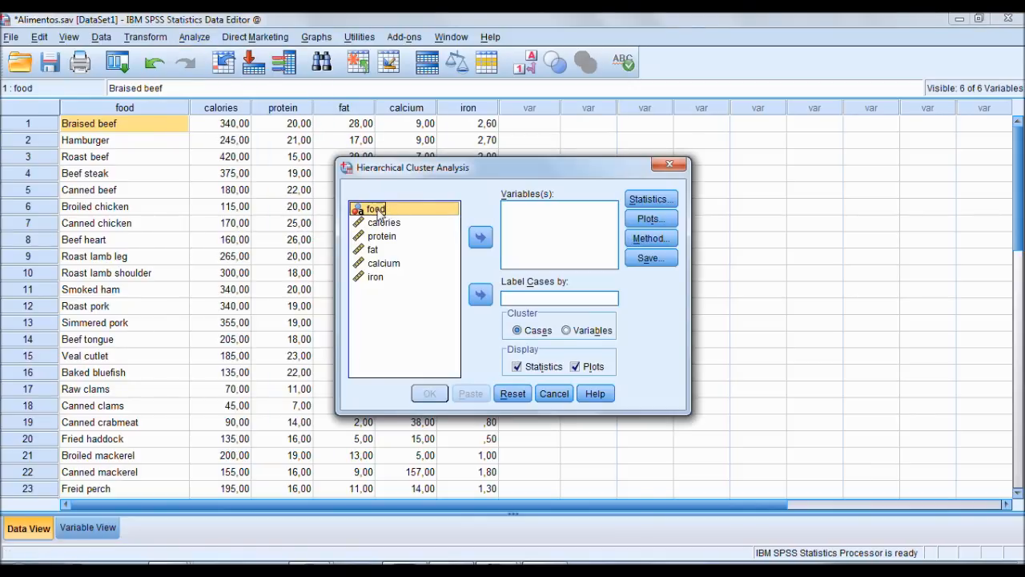
left_click(481, 296)
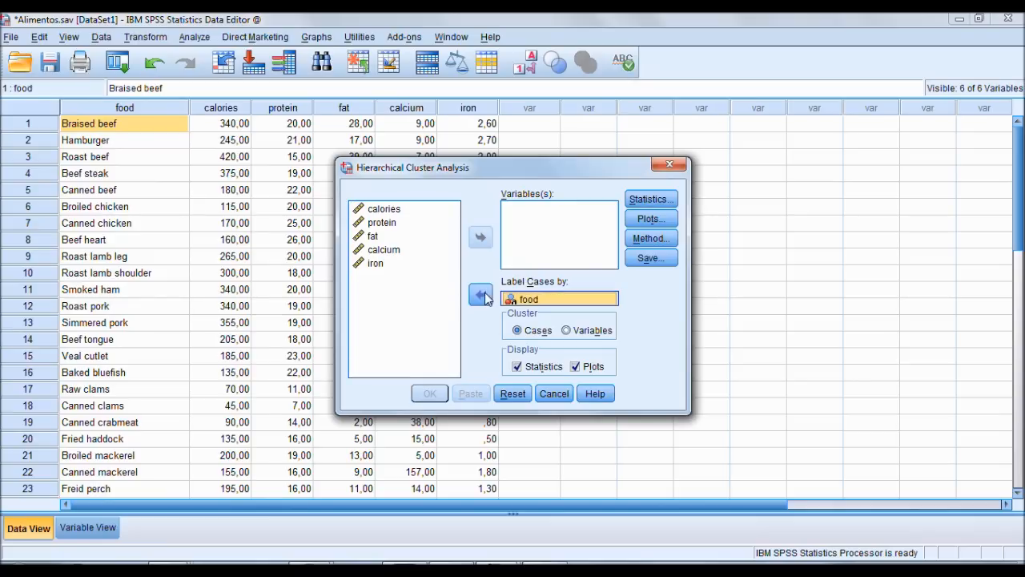
Step: Add calories, protein, fat, calcium and iron as the variables of the cluster analysis
left_click(384, 210)
key("shift+Down")
key("shift+Down")
key("shift+Down")
key("shift+Down")
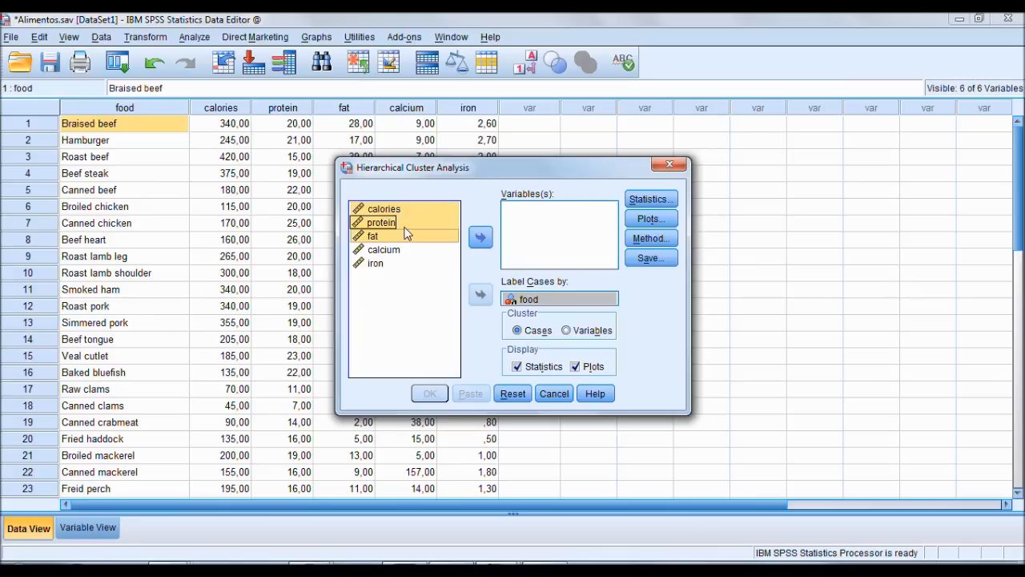
left_click(481, 237)
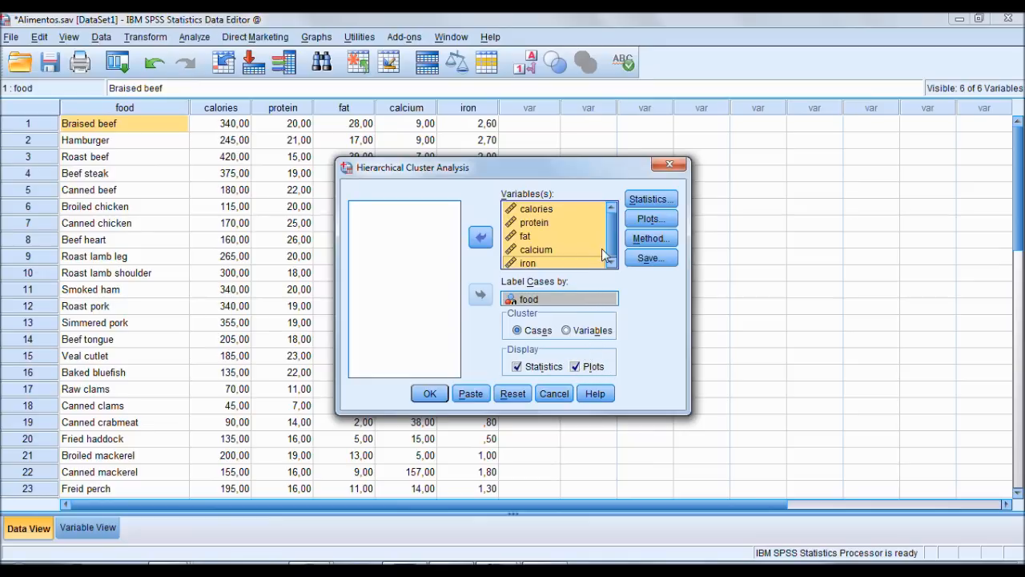
Step: Include the proximity matrix in the cluster statistics and request single-solution cluster membership with 6 clusters
left_click(652, 199)
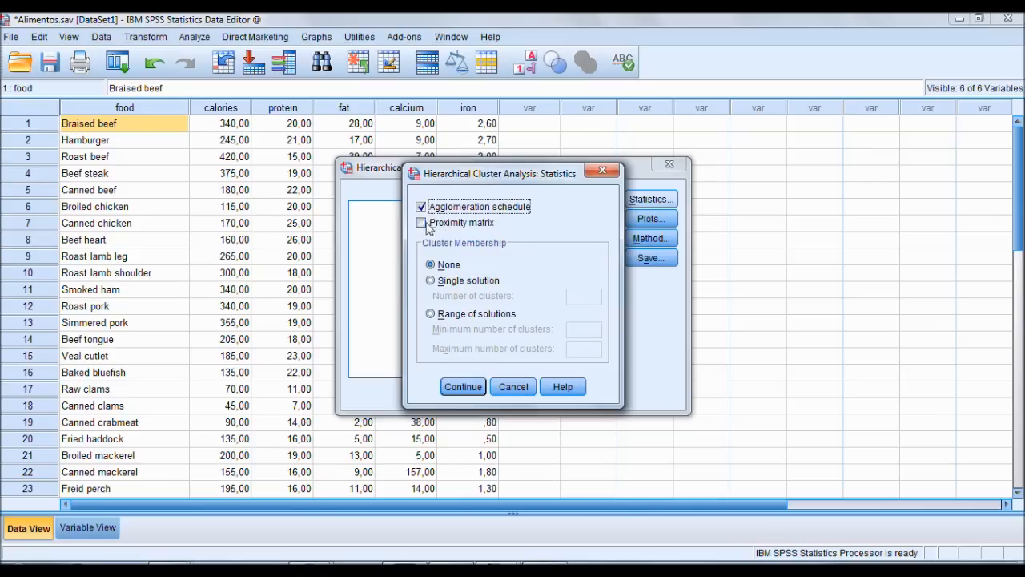
left_click(421, 224)
left_click(427, 249)
left_click(447, 282)
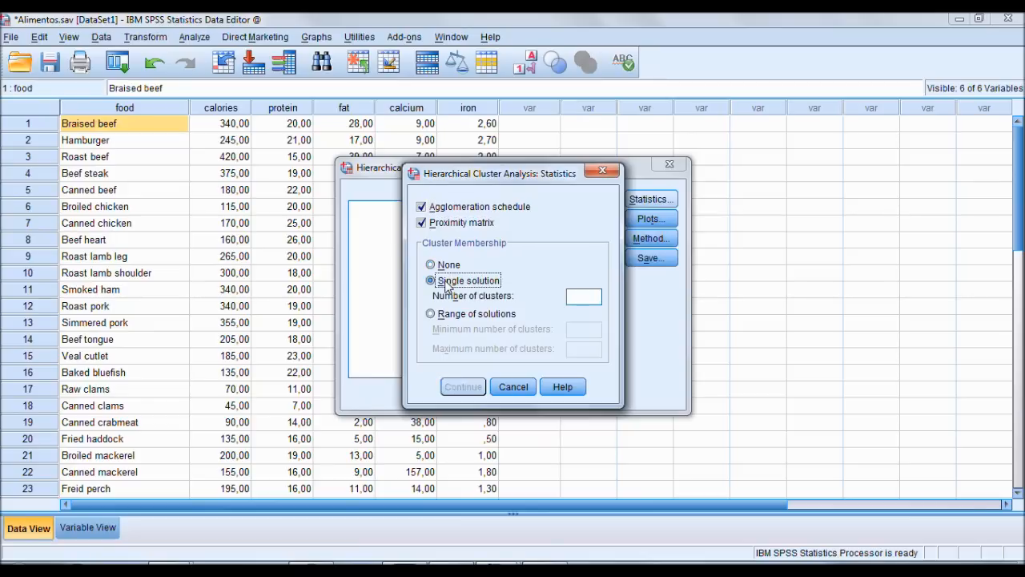
left_click(596, 298)
type("6")
left_click(453, 388)
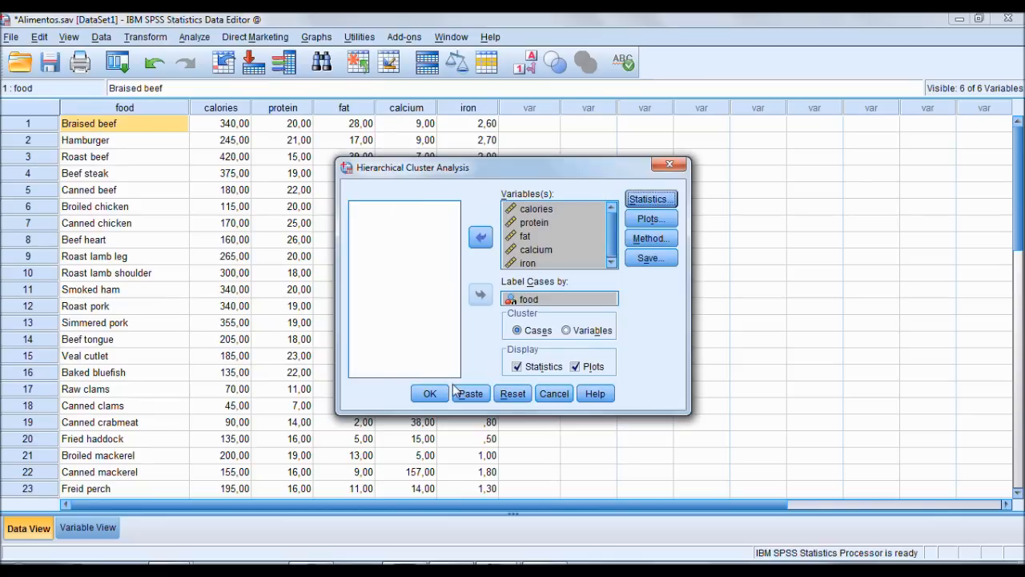
Step: Set the cluster plots to show a dendrogram and no icicle plot
left_click(651, 221)
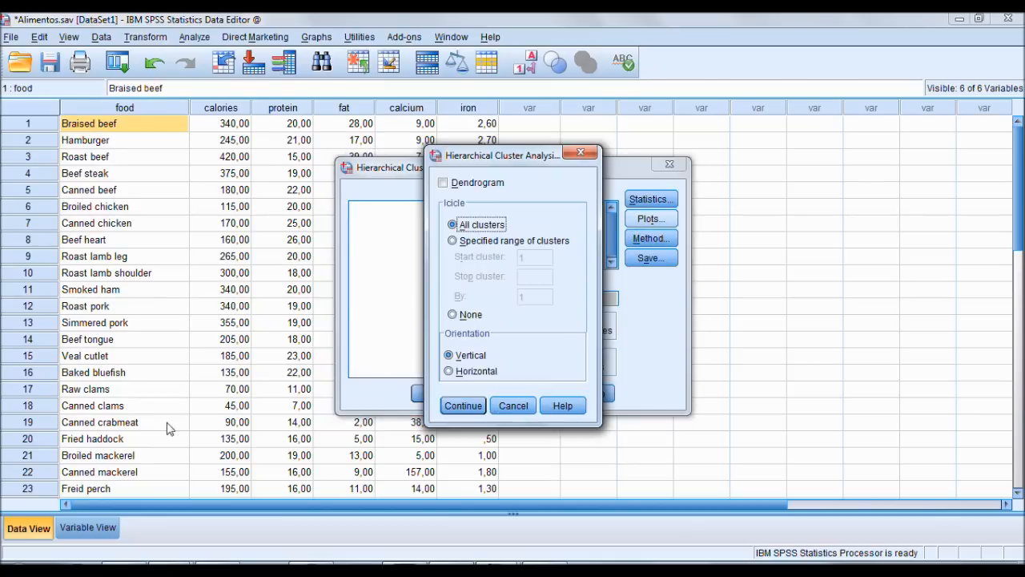
left_click(449, 184)
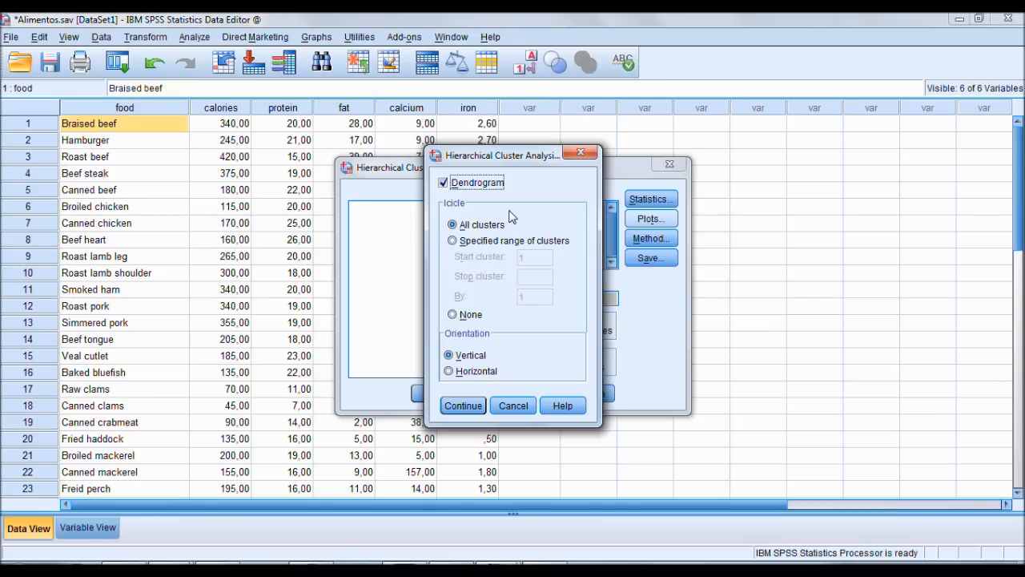
left_click(457, 315)
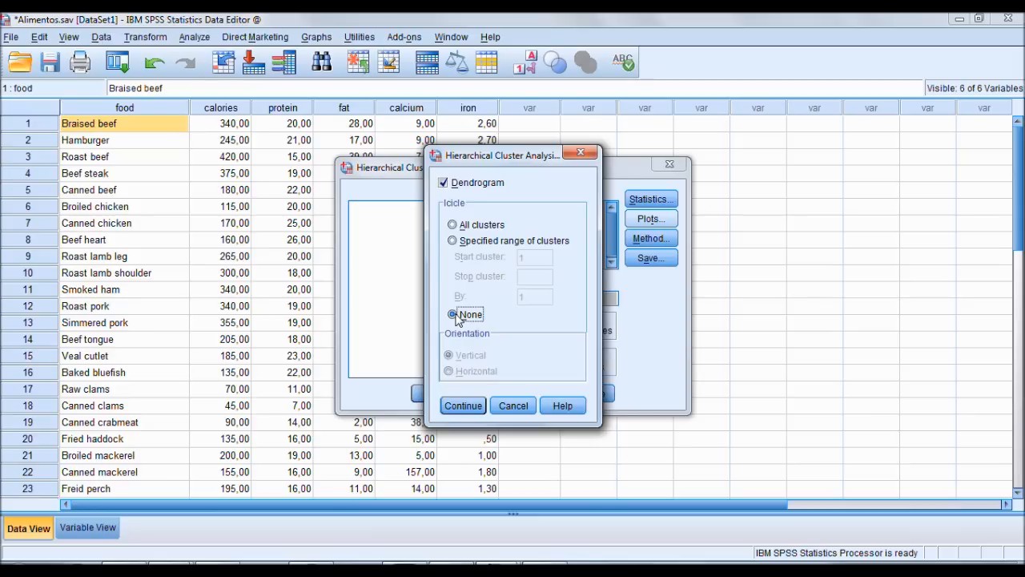
left_click(455, 404)
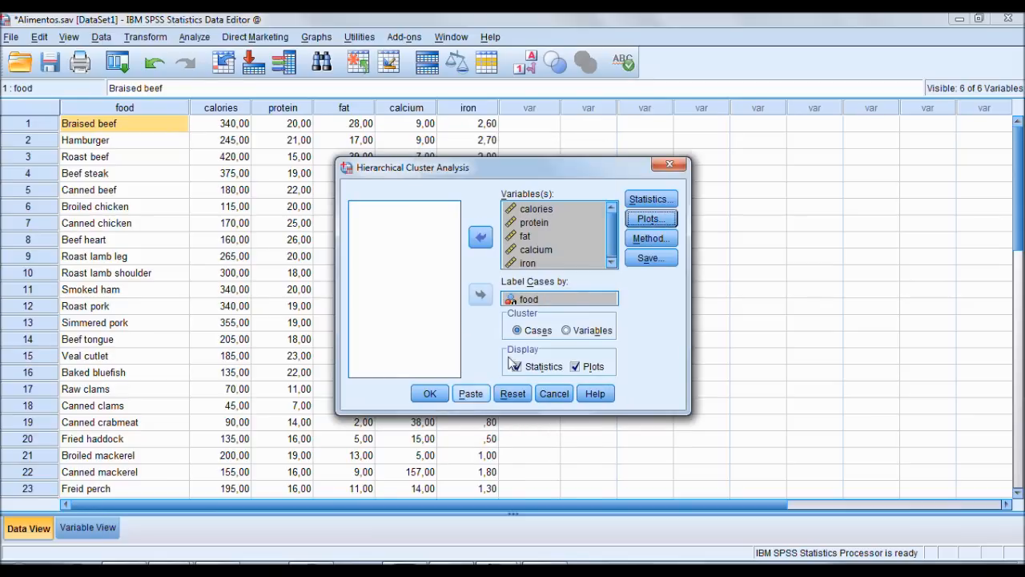
Step: Set the cluster method to Nearest neighbor with Squared Euclidean distance as the interval measure
left_click(649, 239)
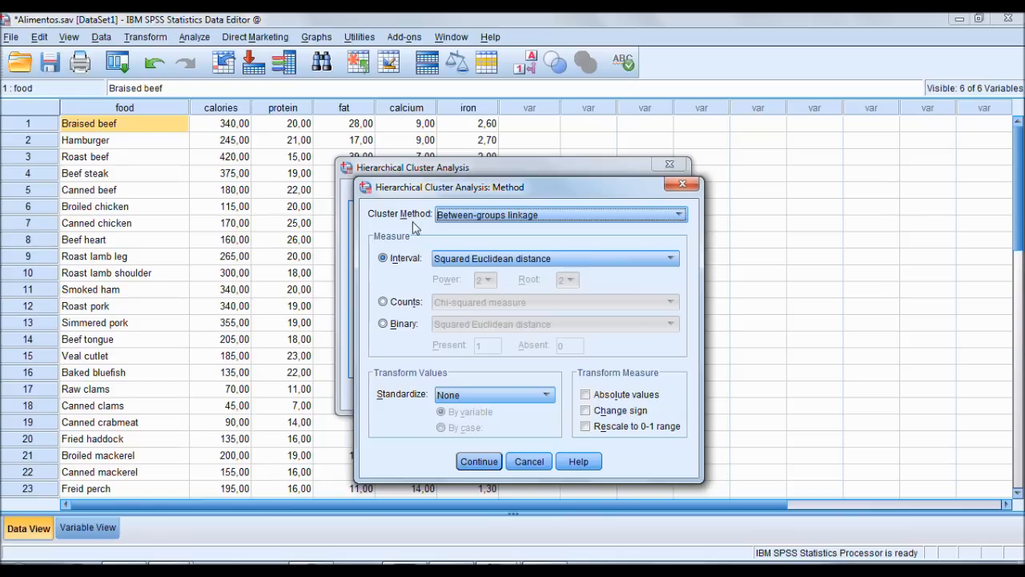
left_click(488, 215)
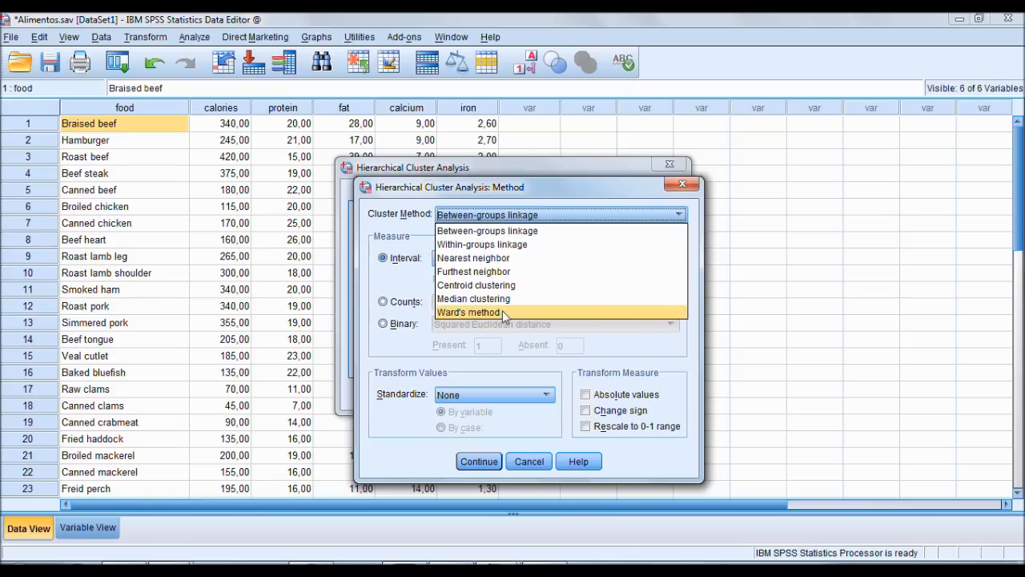
left_click(506, 260)
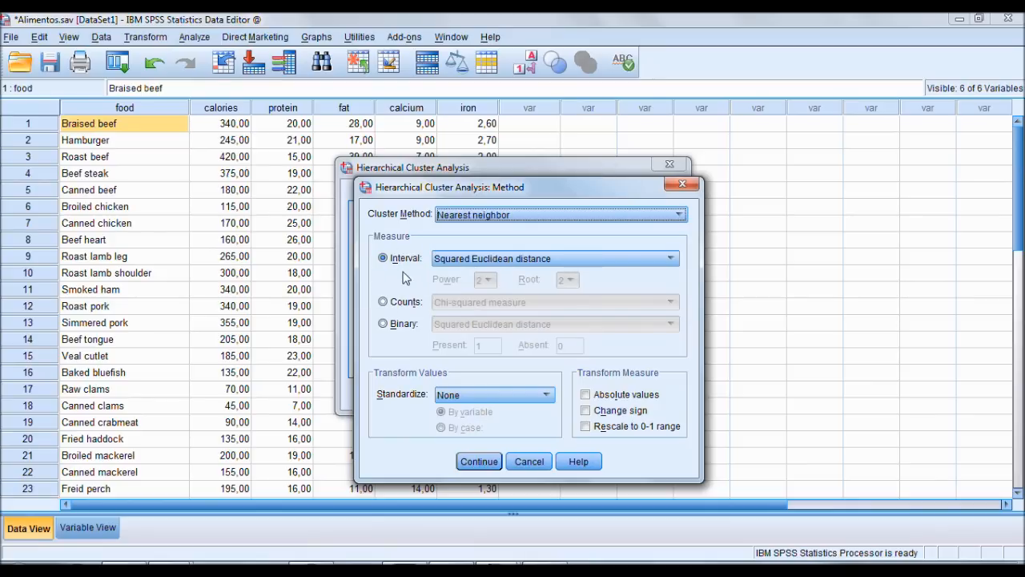
left_click(475, 262)
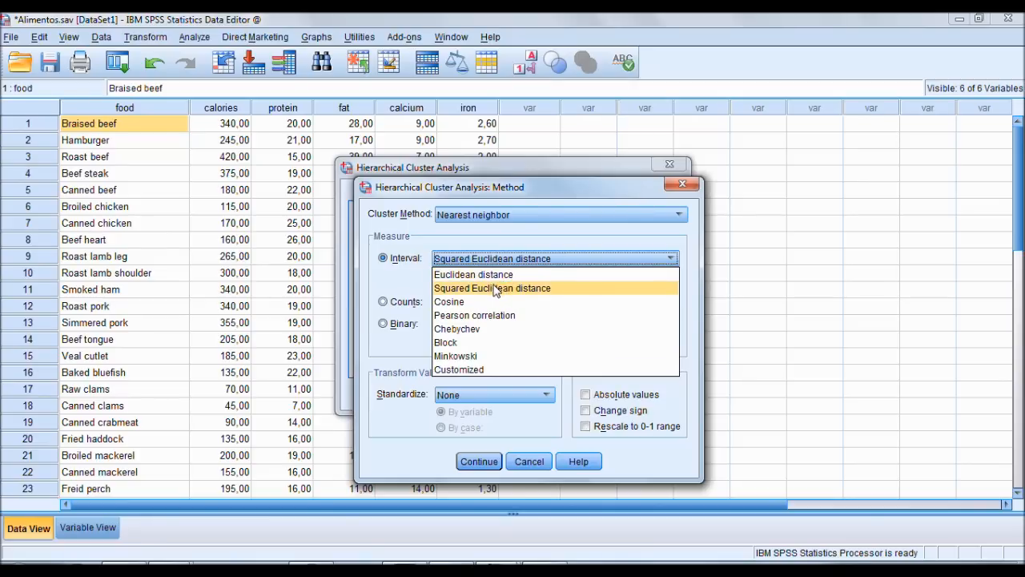
left_click(494, 288)
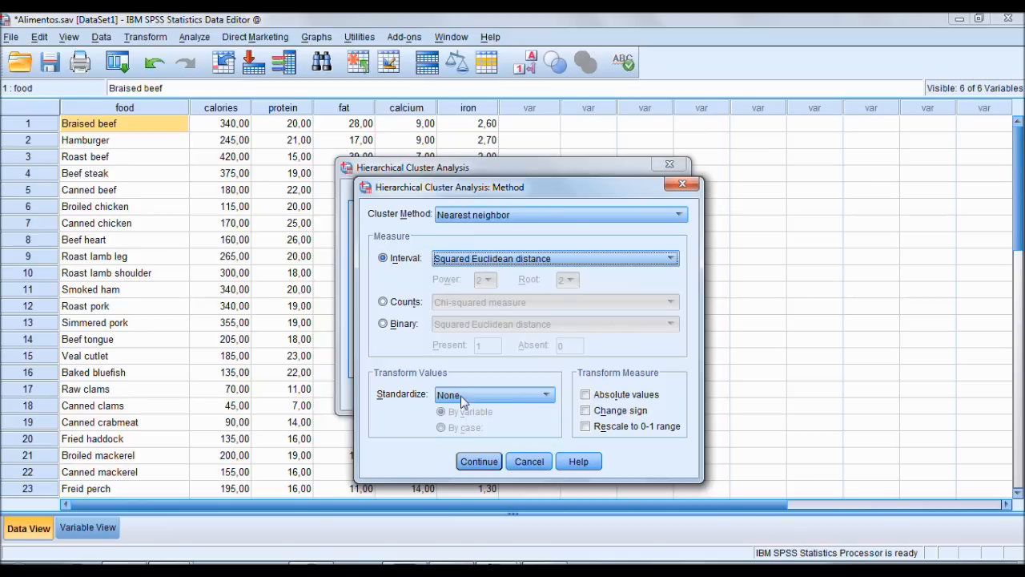
left_click(476, 461)
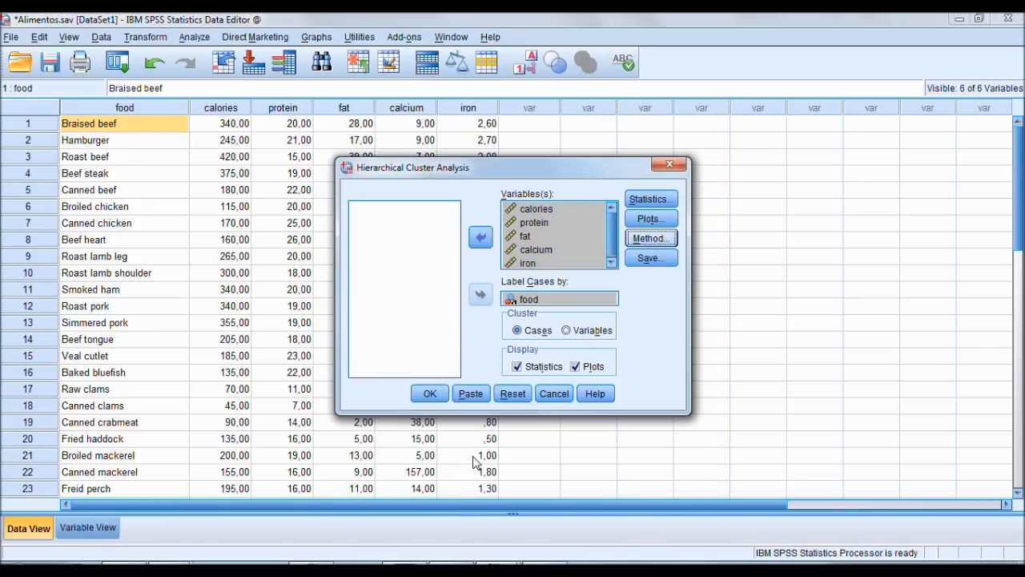
Step: Save cluster membership as a single solution with 6 clusters and run the analysis
left_click(653, 265)
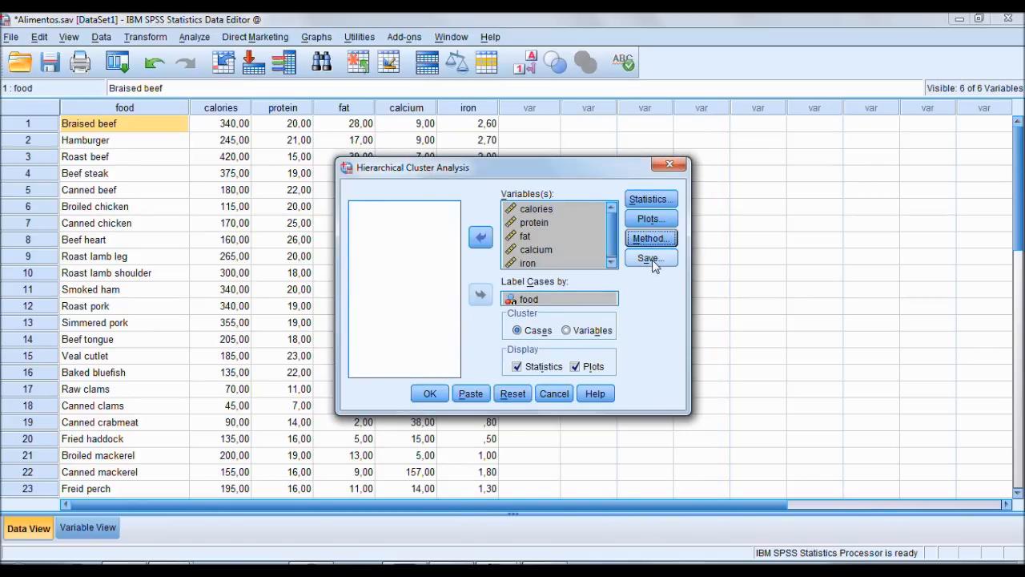
left_click(651, 260)
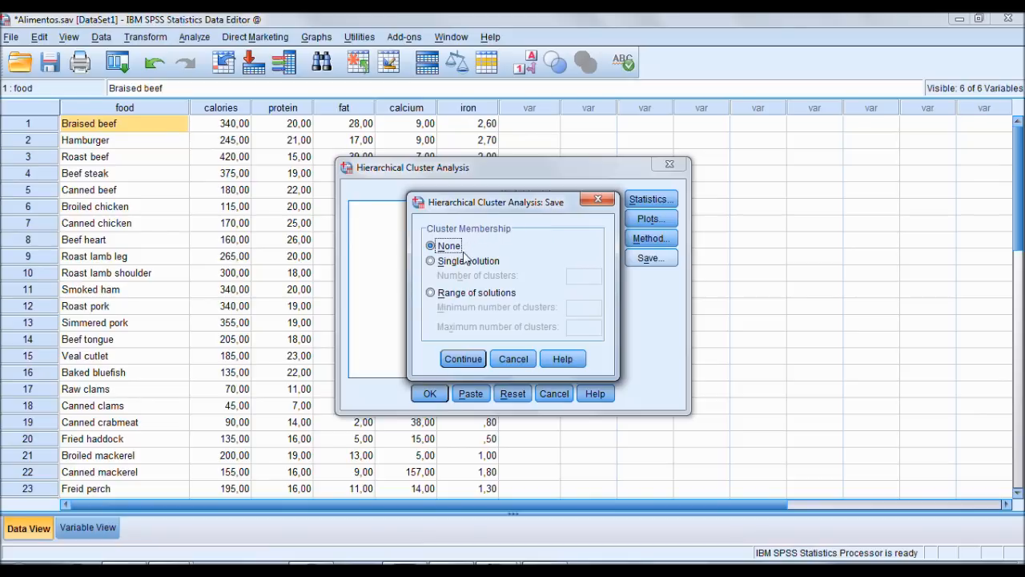
left_click(436, 266)
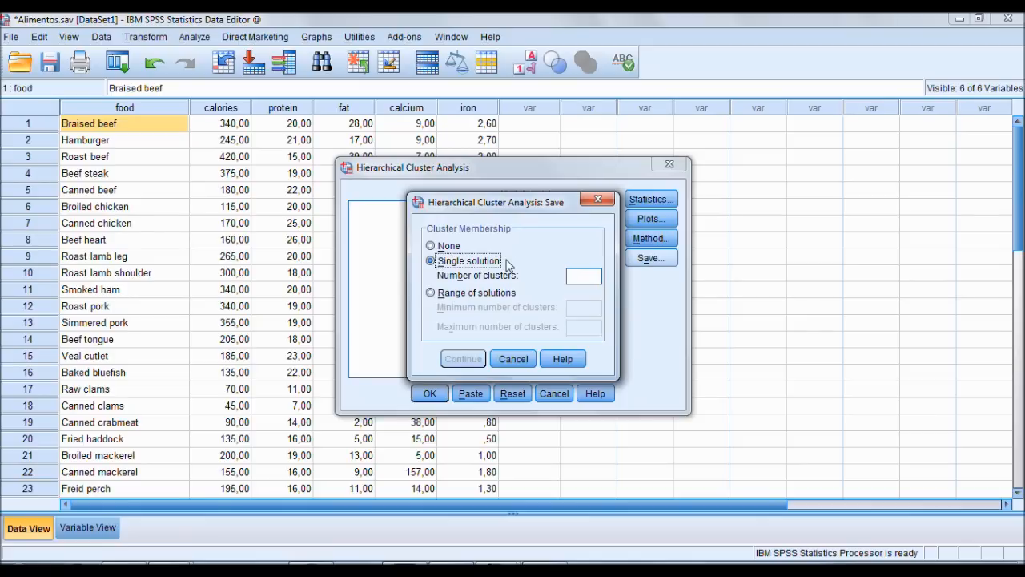
left_click(594, 283)
type("6")
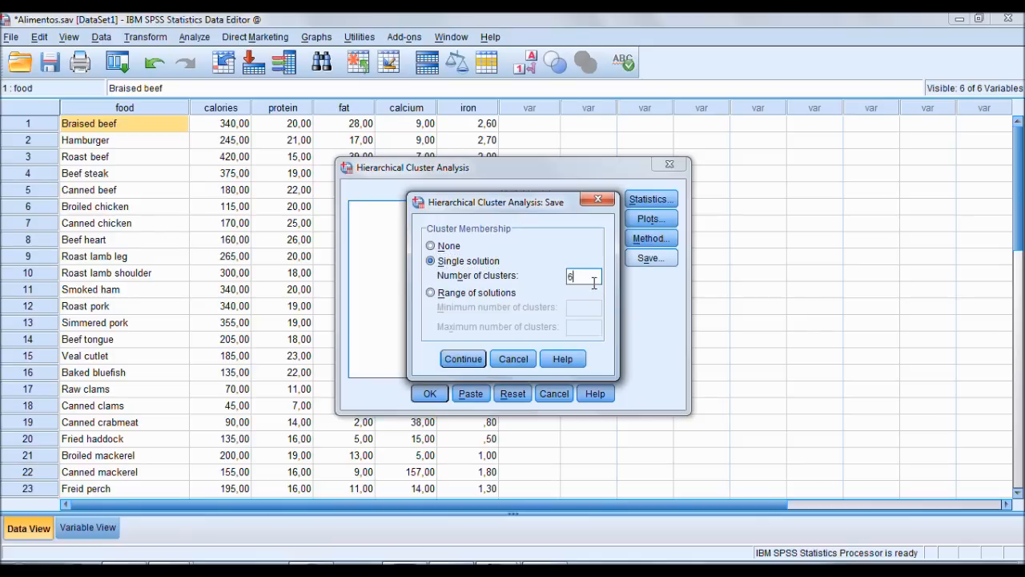
left_click(455, 359)
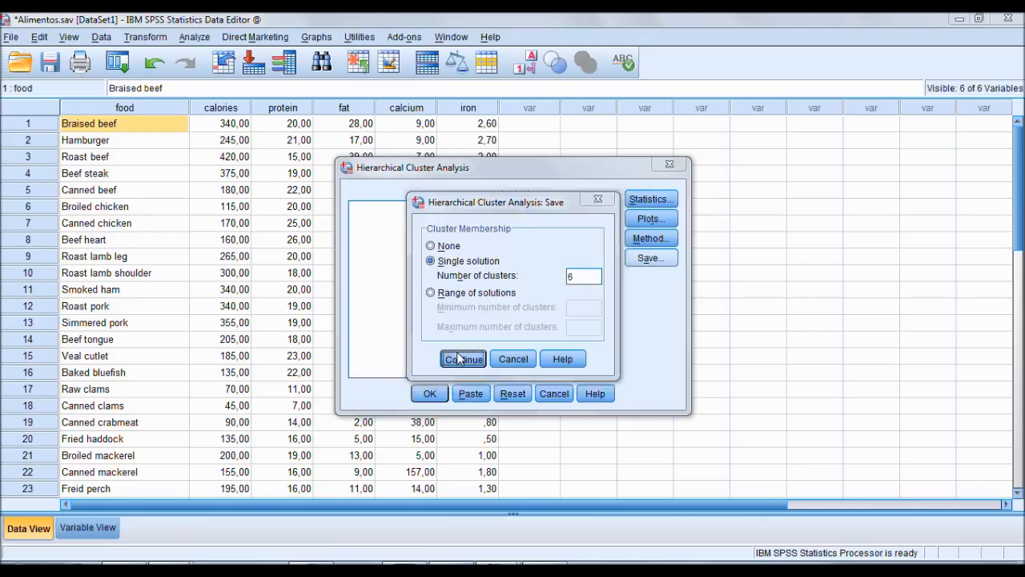
left_click(430, 395)
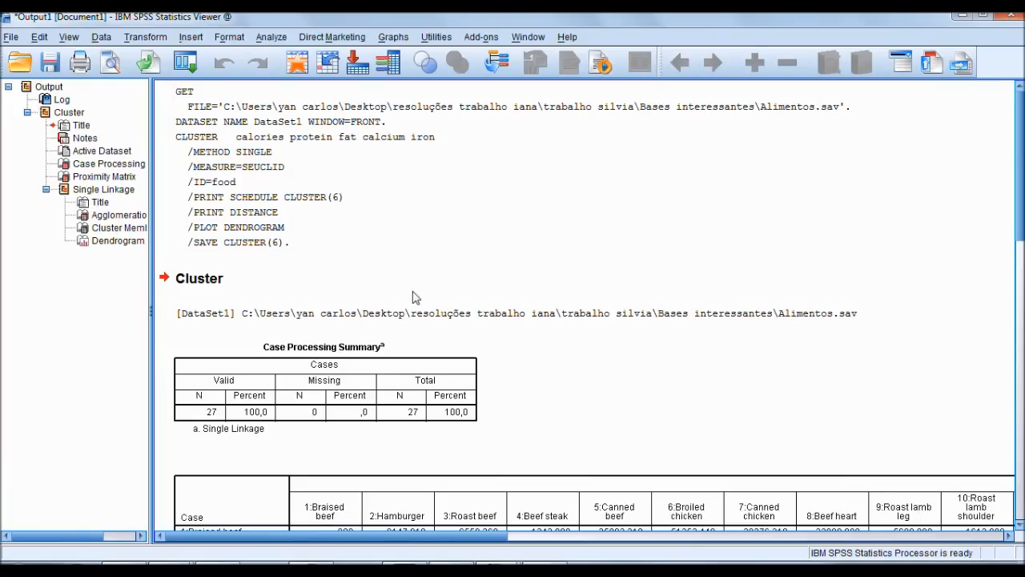
Step: Examine the case processing summary and compare the proximity matrix with the single-linkage agglomeration schedule in the output
left_click(265, 352)
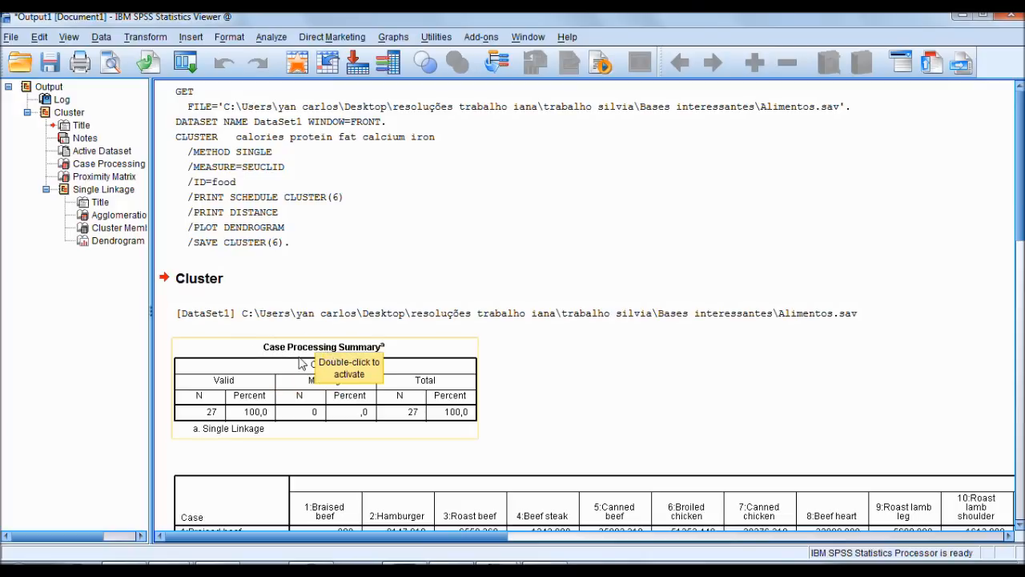
left_click(213, 373)
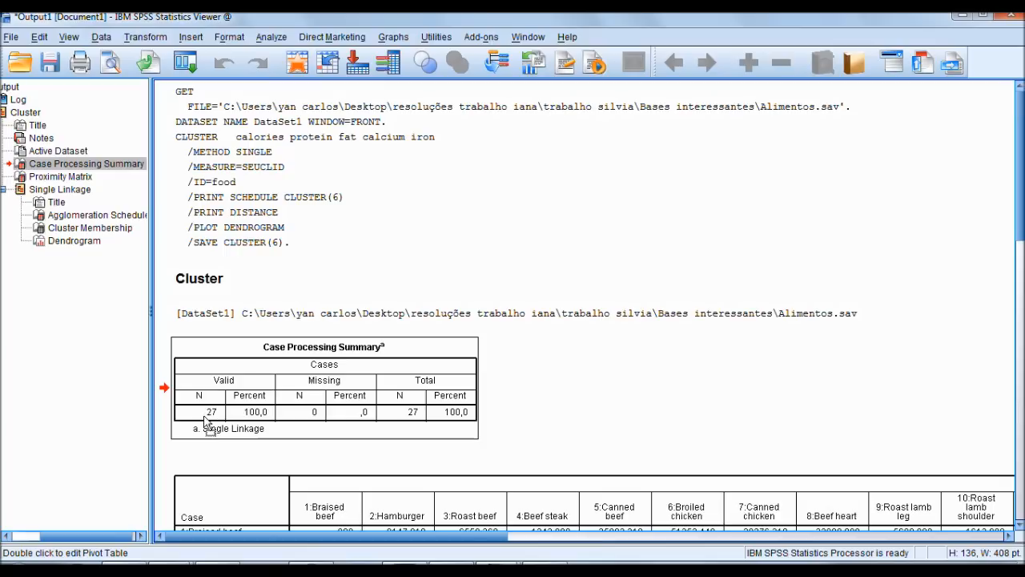
mouse_move(214, 418)
left_mouse_down()
mouse_move(201, 413)
mouse_move(231, 411)
left_mouse_up()
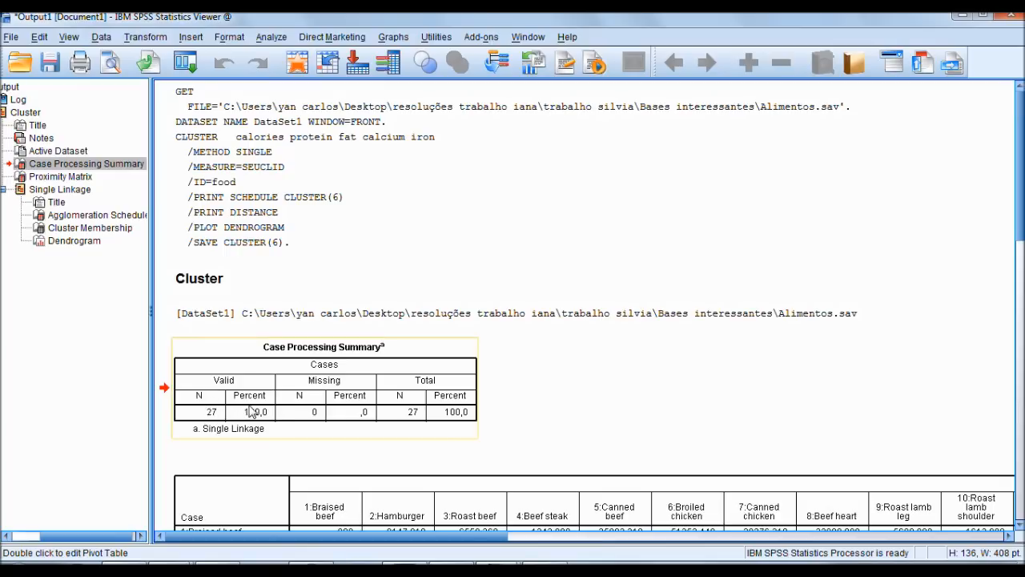
scroll(563, 201, "down", 5)
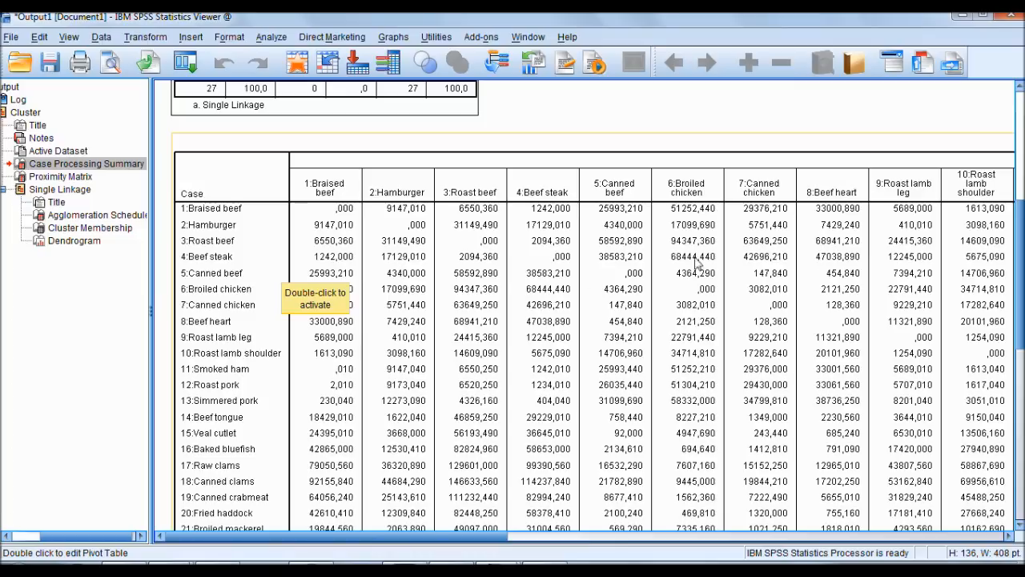
scroll(697, 260, "down", 3)
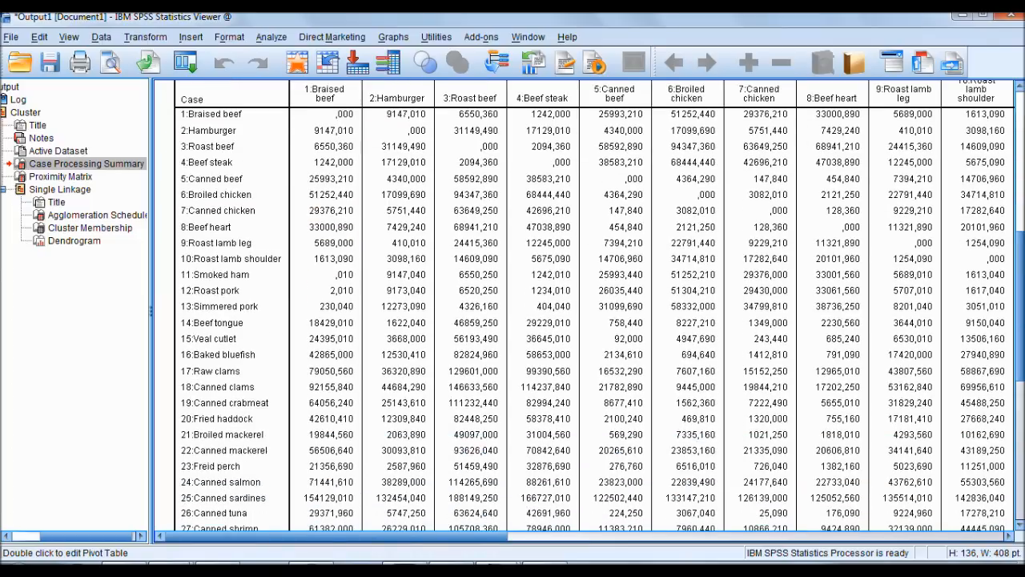
left_click_drag(1020, 200, 1021, 328)
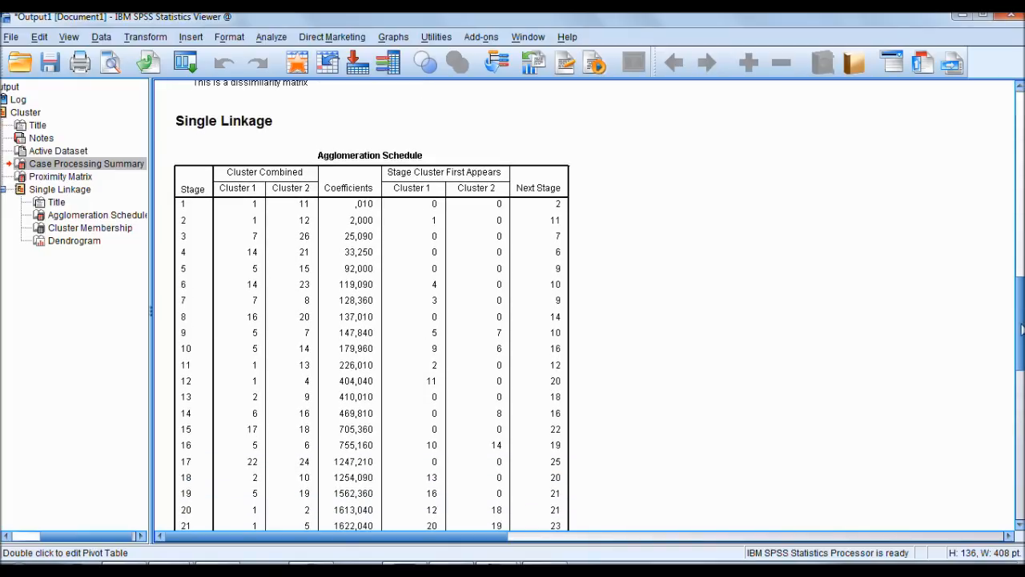
left_click(576, 204)
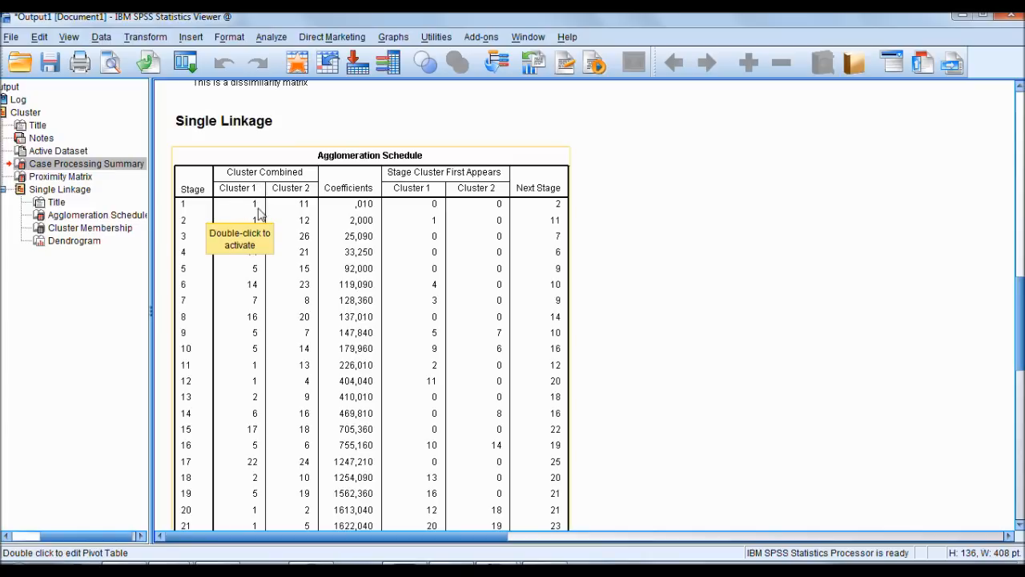
left_click(641, 272)
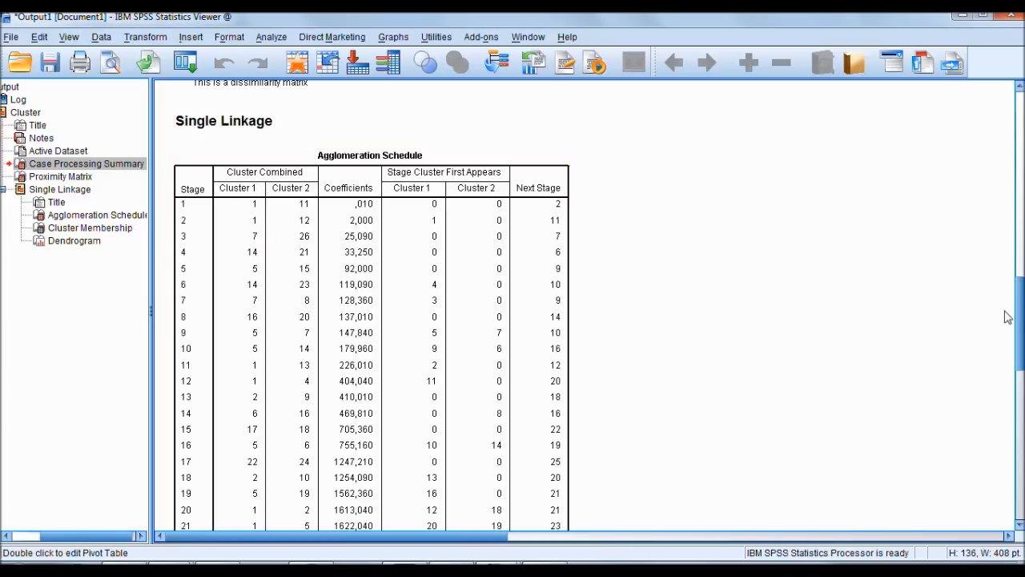
left_click_drag(1018, 313, 1019, 195)
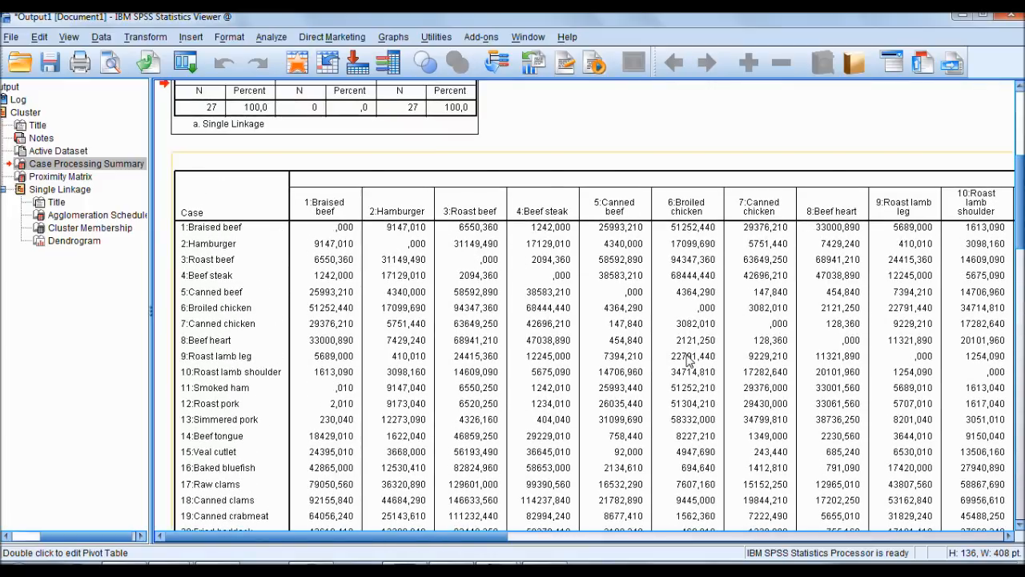
left_click_drag(1019, 201, 1019, 328)
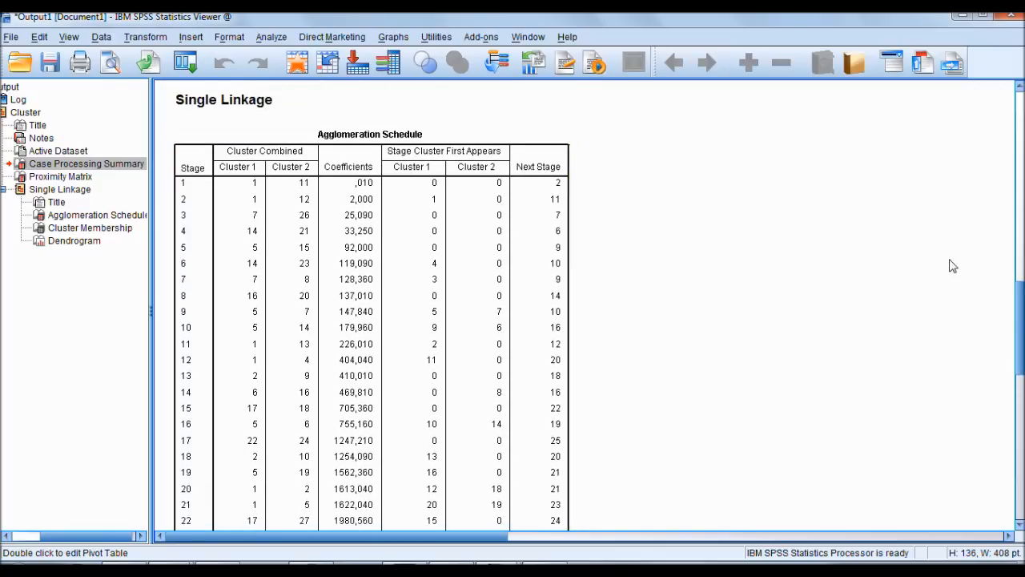
Step: Trace the early merges between the proximity matrix and the agglomeration schedule, and review each food's assignment in the 6-cluster membership table
scroll(563, 266, "up", 5)
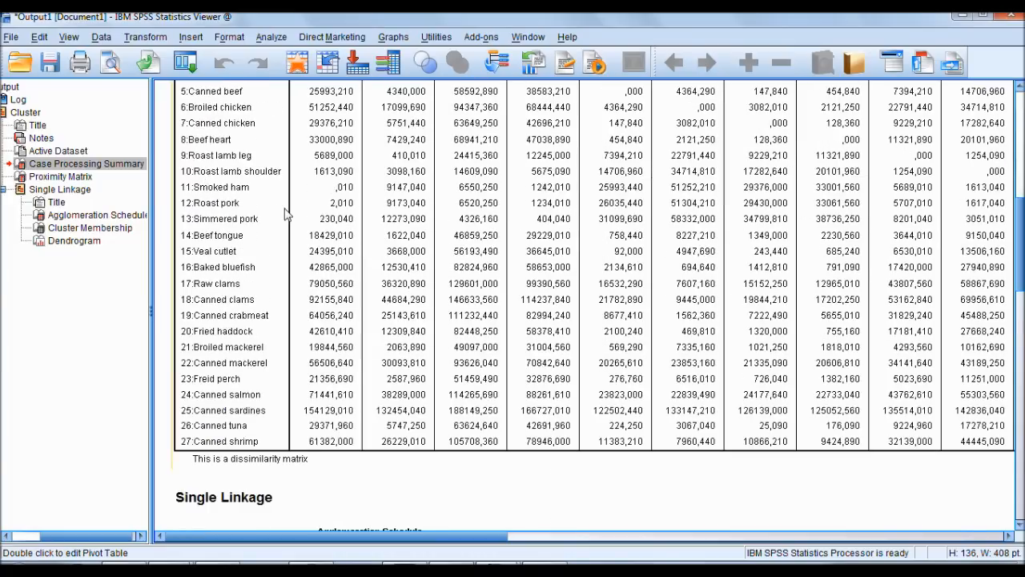
scroll(1018, 232, "up", 3)
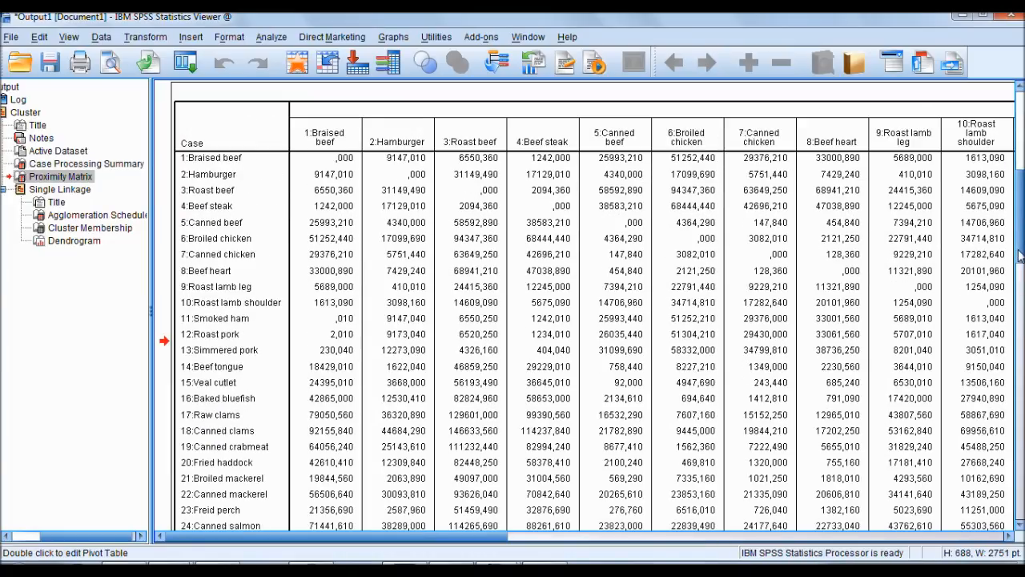
scroll(1019, 255, "down", 8)
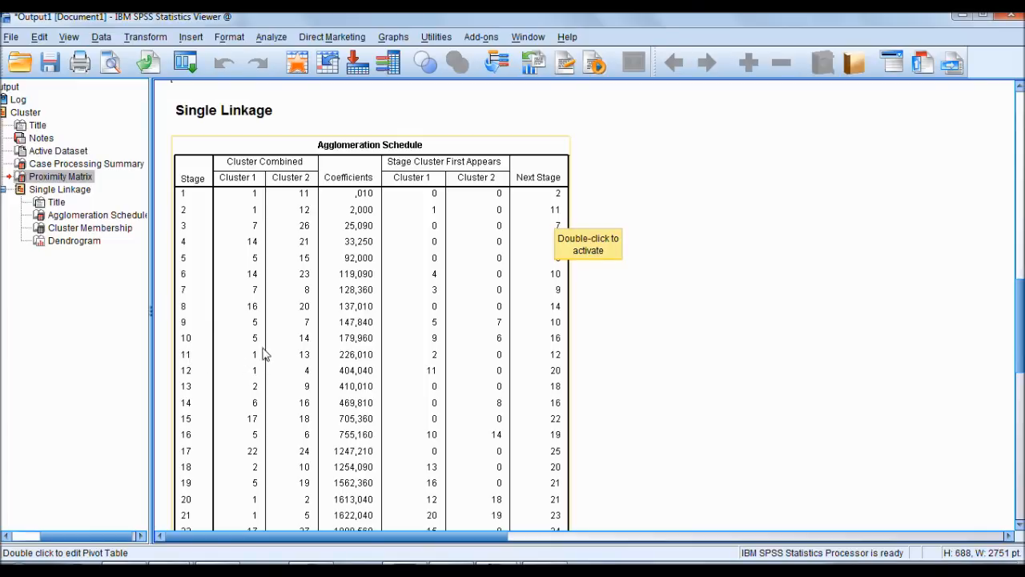
left_click_drag(1021, 307, 1021, 422)
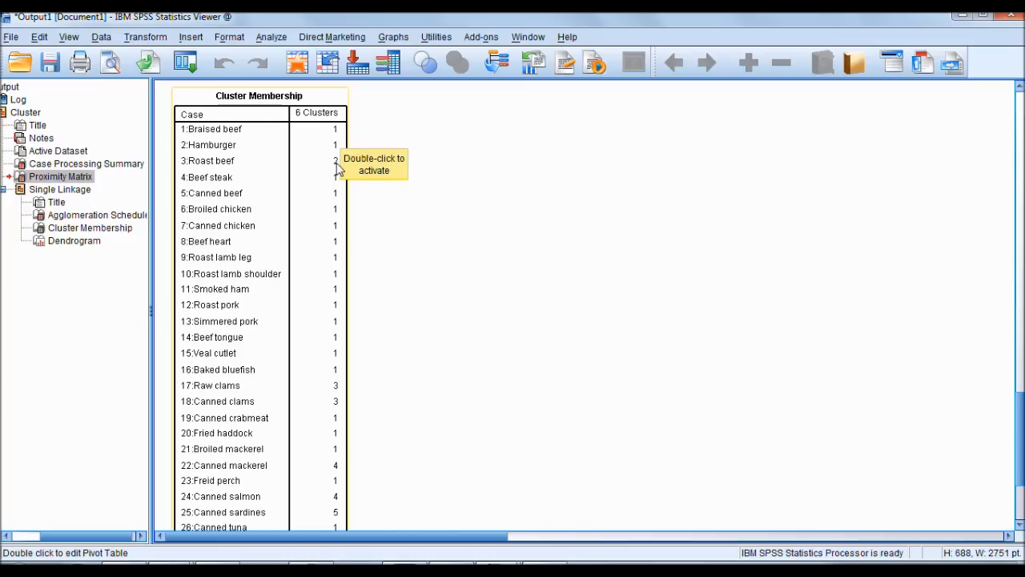
scroll(1018, 370, "down", 2)
Step: Examine the single-linkage dendrogram and compare its merge distances with the coefficients of the final stages in the agglomeration schedule
left_click_drag(1019, 370, 1022, 452)
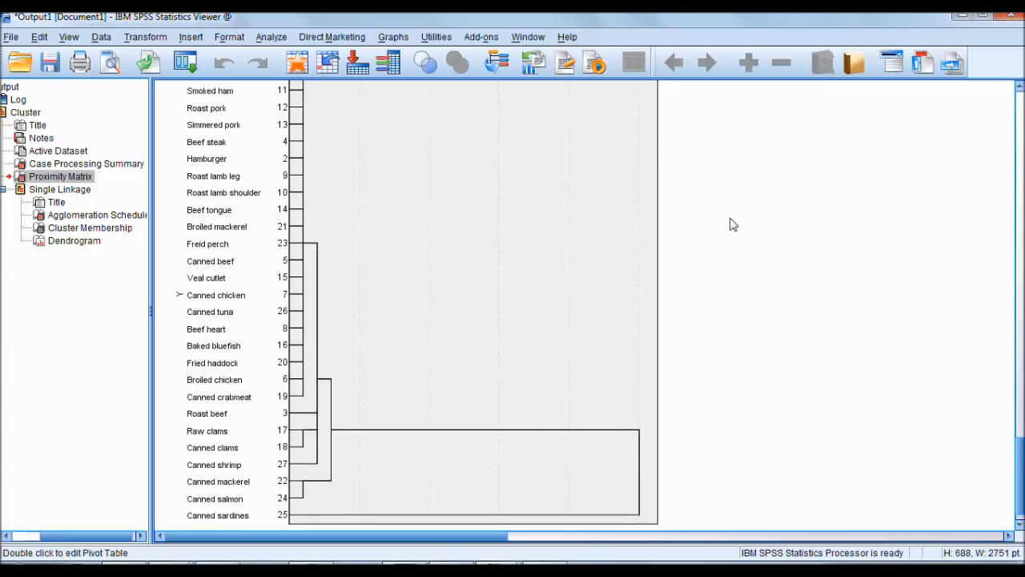
left_click(639, 193)
scroll(351, 140, "up", 15)
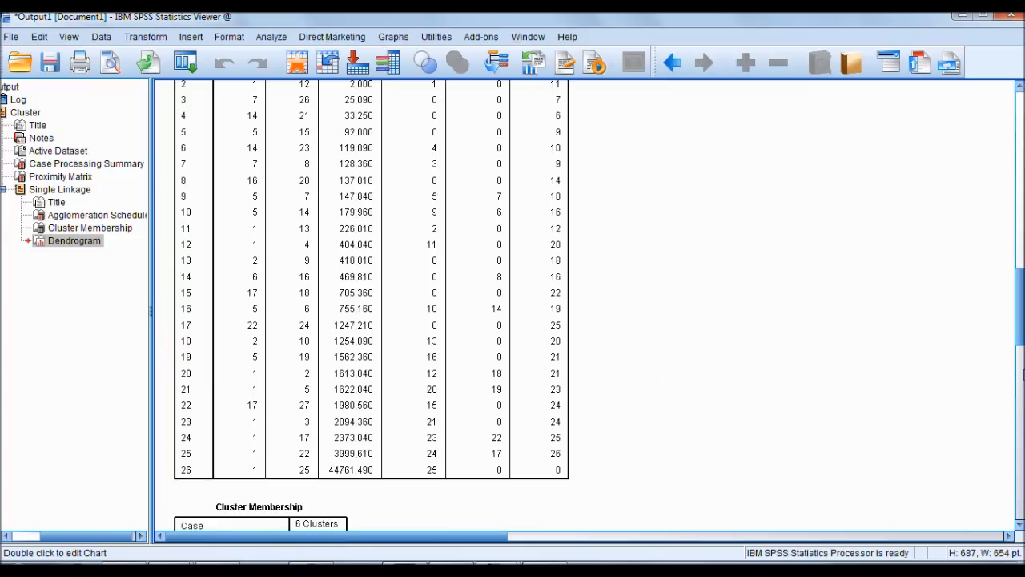
scroll(350, 140, "down", 20)
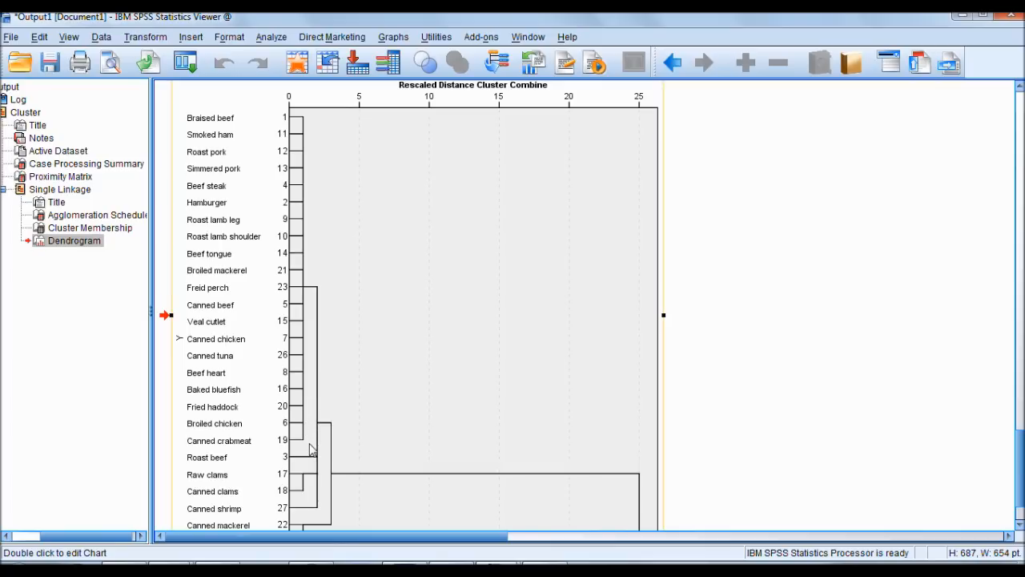
left_click_drag(1019, 448, 1019, 458)
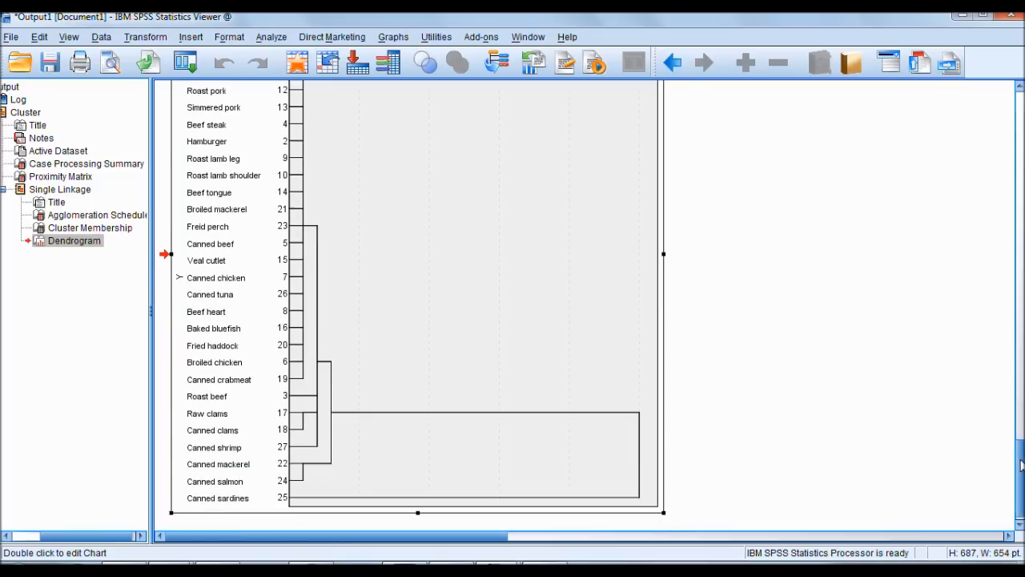